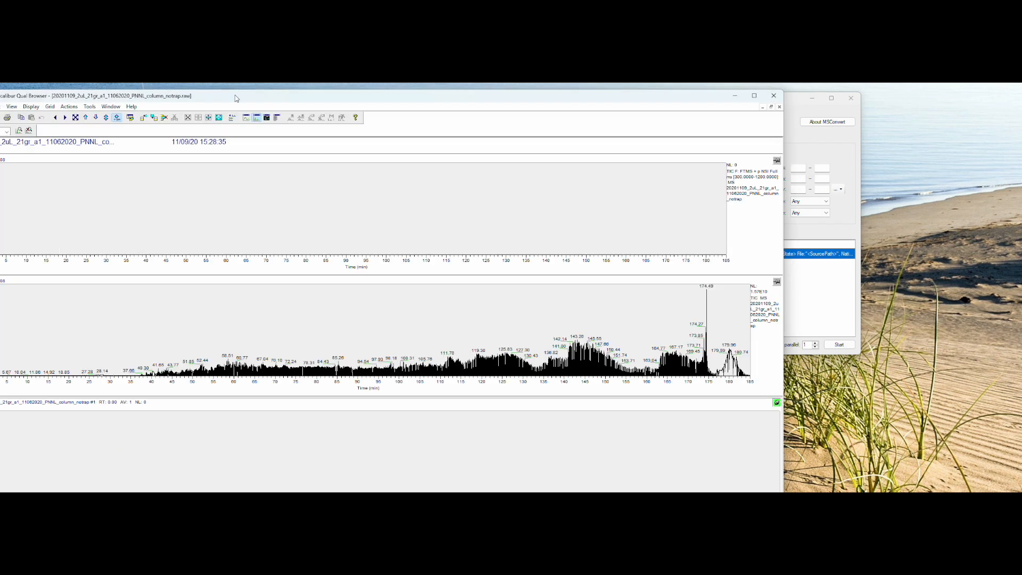
Step: In Thermo Xcalibur Qual Browser, set the upper chromatogram's scan filter to FTMS + p NSI Full ms [600.0000-1600.0000]
left_click_drag(252, 98, 313, 92)
left_click(735, 185)
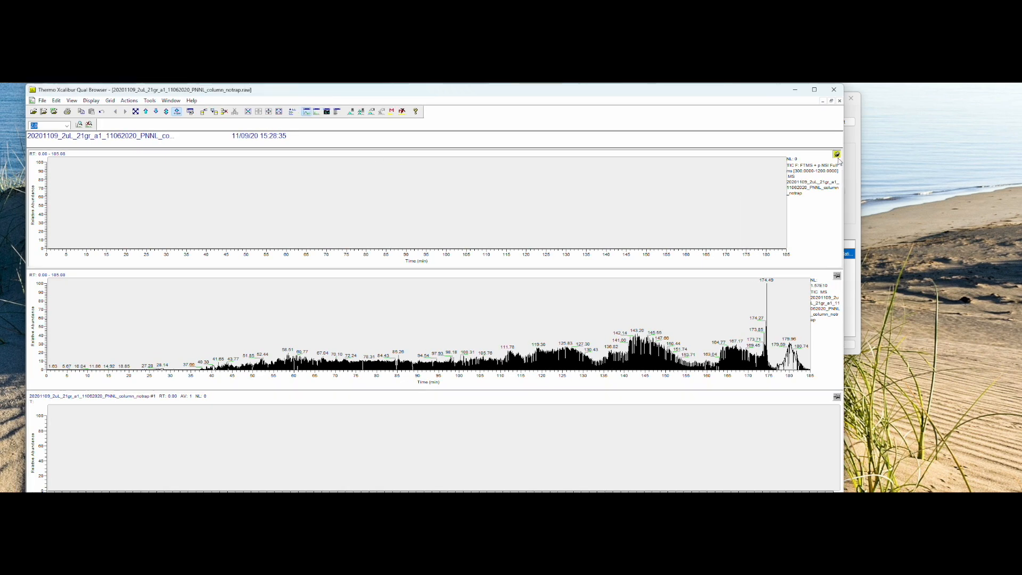
right_click(717, 185)
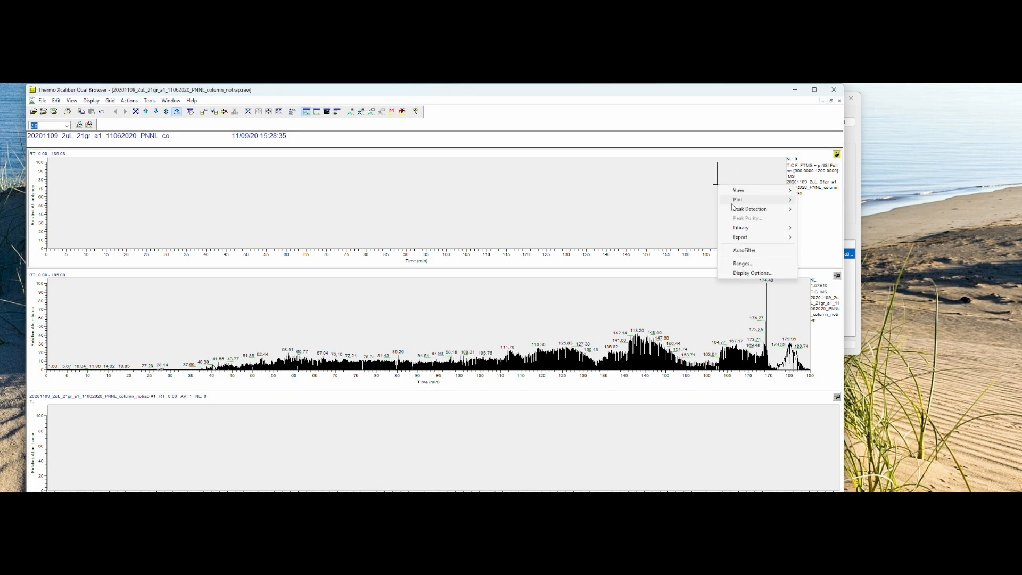
left_click(789, 265)
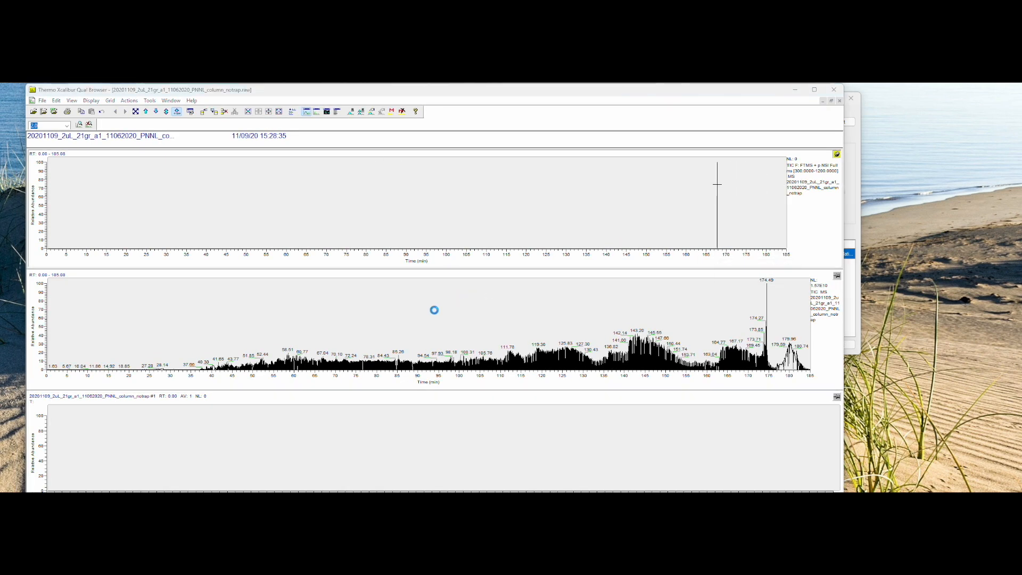
left_click(482, 347)
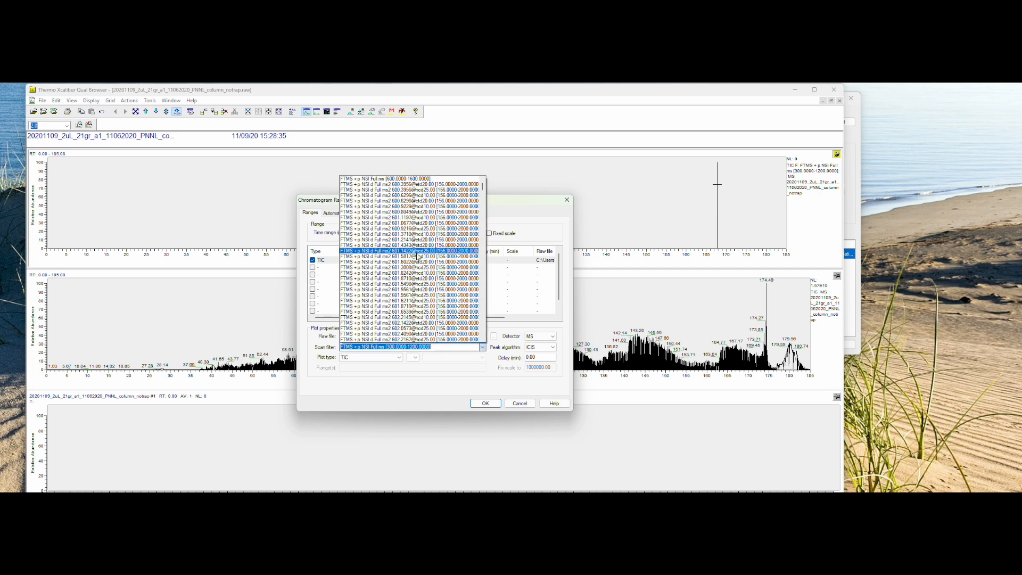
left_click(433, 185)
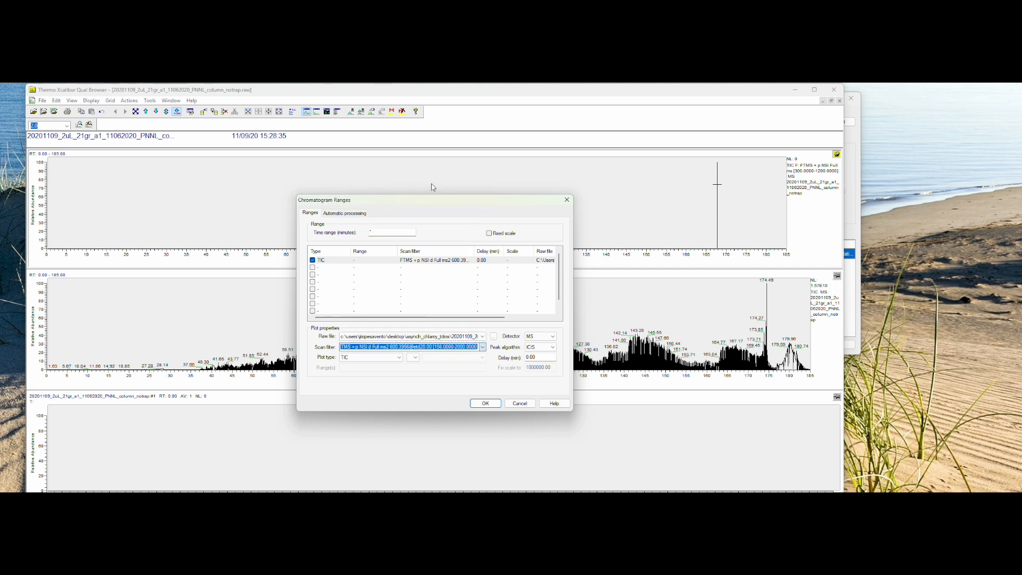
left_click(482, 347)
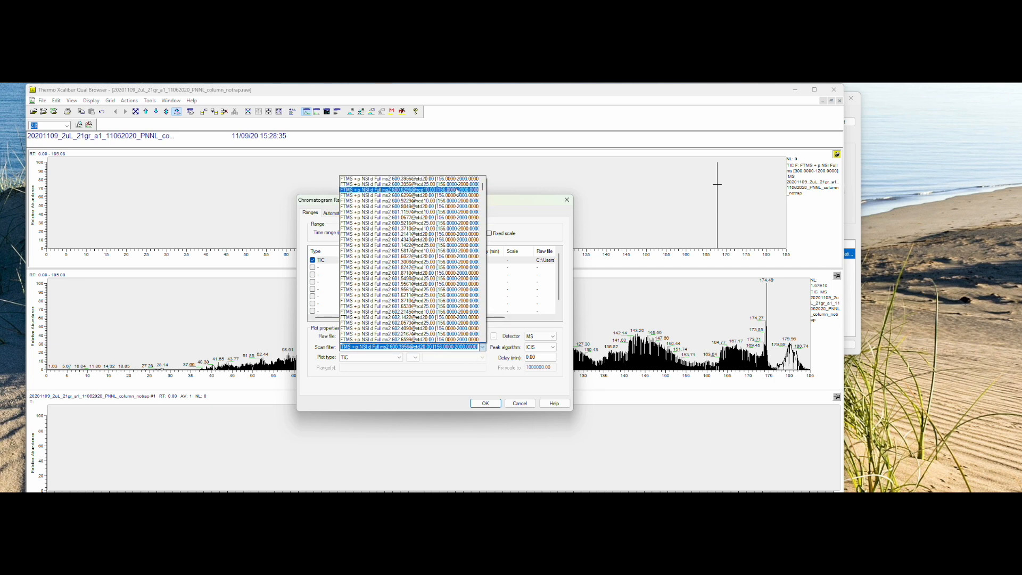
left_click(483, 179)
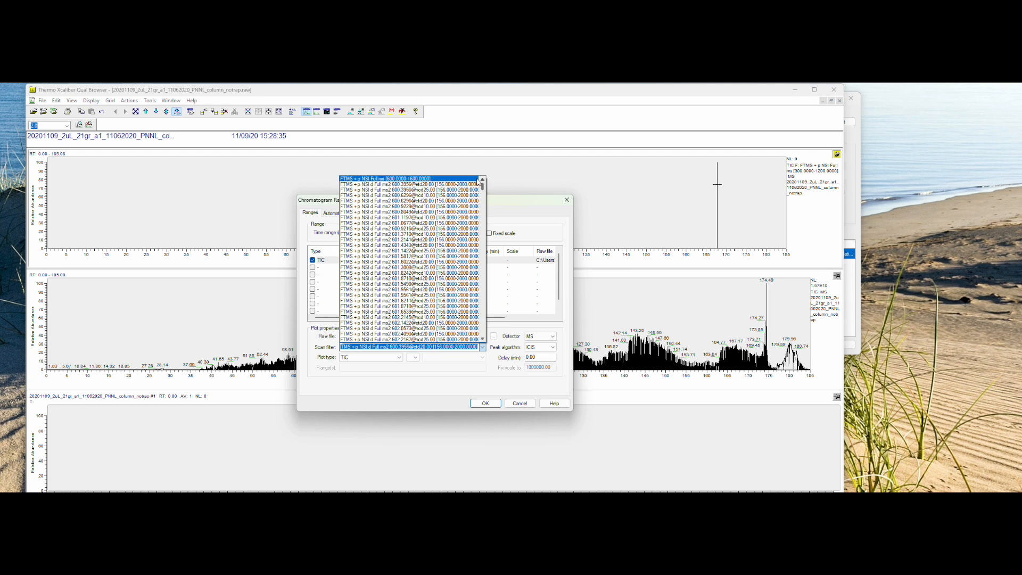
left_click(477, 180)
left_click(494, 403)
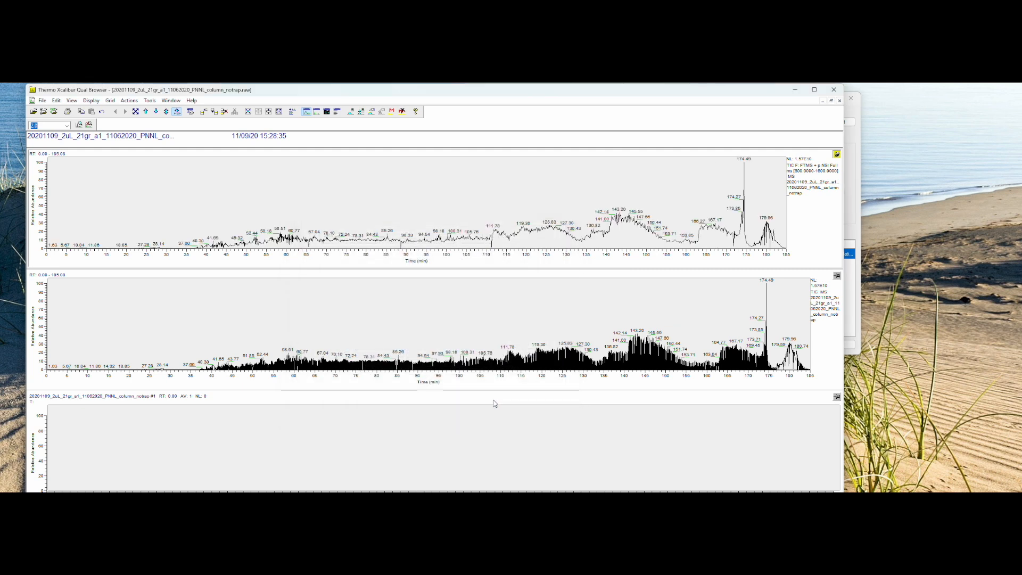
Step: Make the mass spectrum pane active and inspect spectra between about 130 and 142 min of the filtered chromatogram
left_click(836, 276)
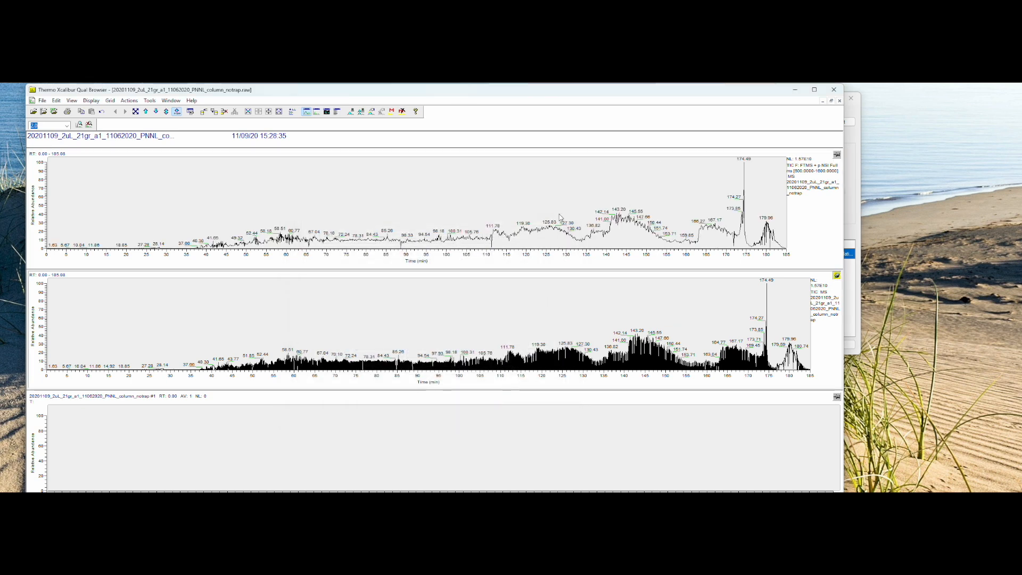
left_click(837, 396)
left_click(569, 216)
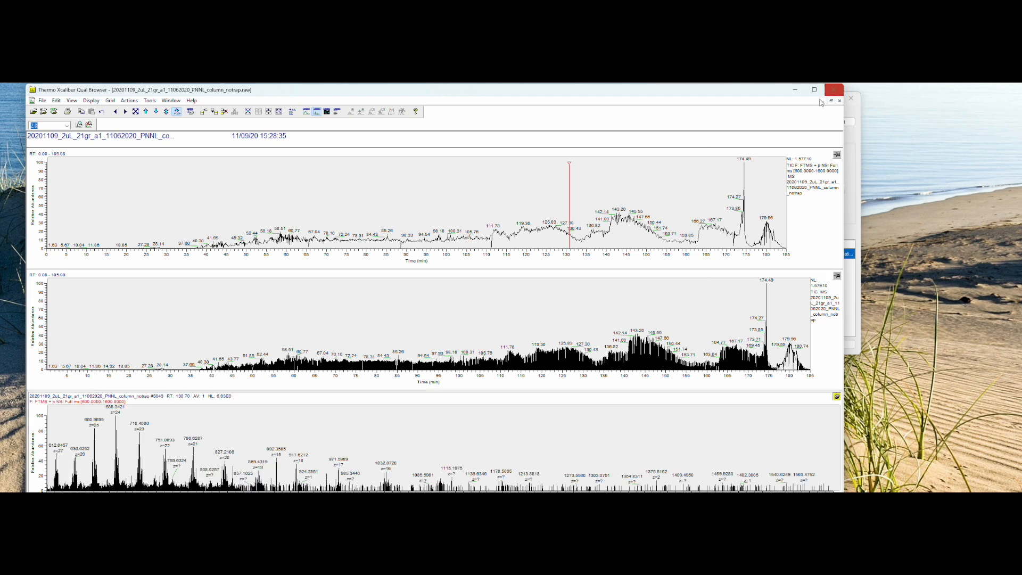
left_click(595, 237)
left_click(612, 229)
left_click(595, 229)
left_click(576, 226)
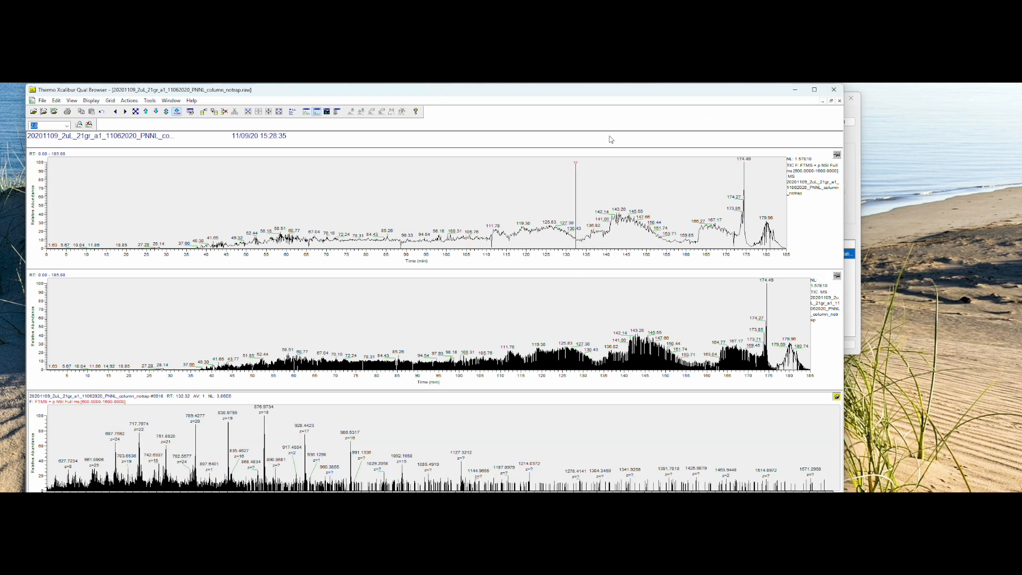
Step: Examine the full MS spectra at several retention times between about 61 and 115 min in the upper chromatogram
left_click_drag(660, 92, 717, 93)
left_click(342, 218)
left_click(388, 216)
left_click(405, 212)
left_click(434, 211)
left_click(482, 212)
left_click(494, 210)
left_click(380, 214)
left_click(464, 212)
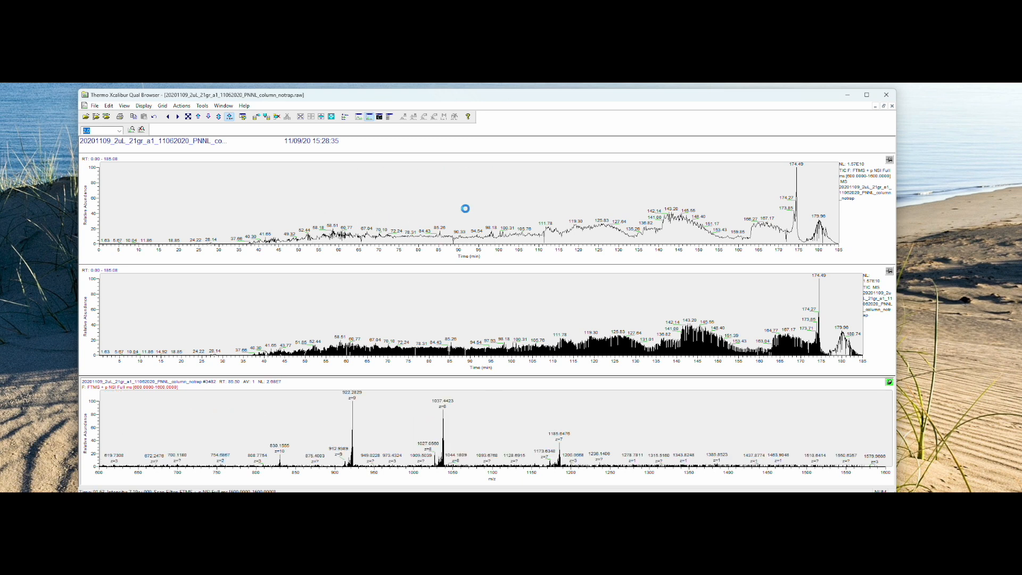
left_click(498, 212)
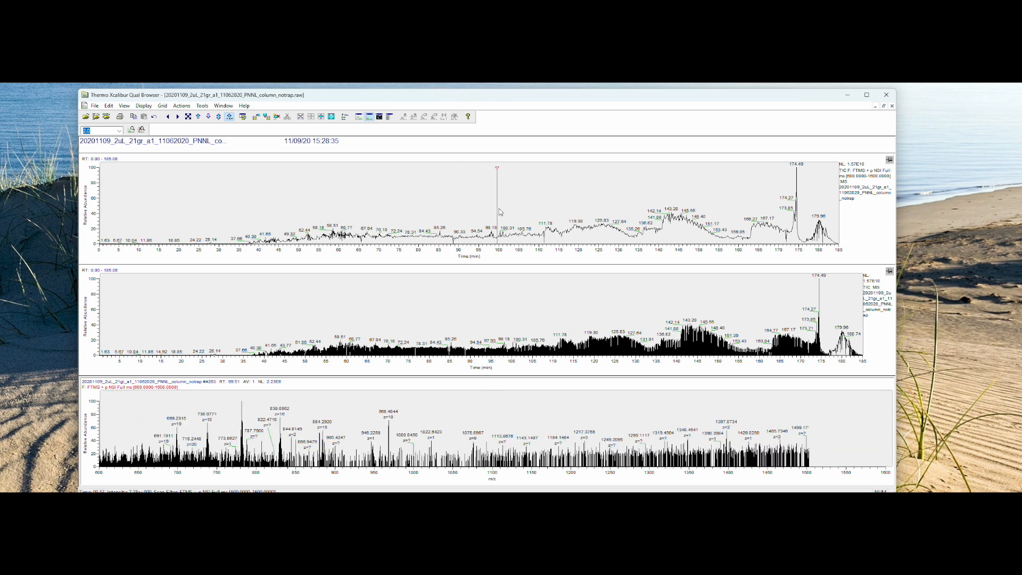
left_click(559, 205)
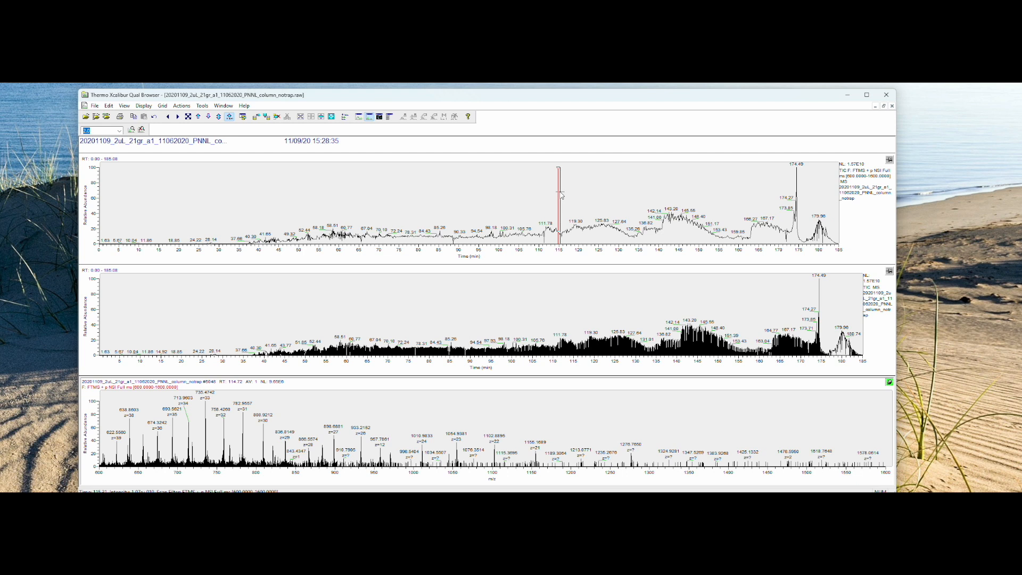
Step: Examine the full MS spectra at successive retention times from about 119 to 167 min
left_click(577, 197)
left_click(597, 200)
left_click(610, 201)
left_click(627, 201)
left_click(642, 201)
left_click(659, 201)
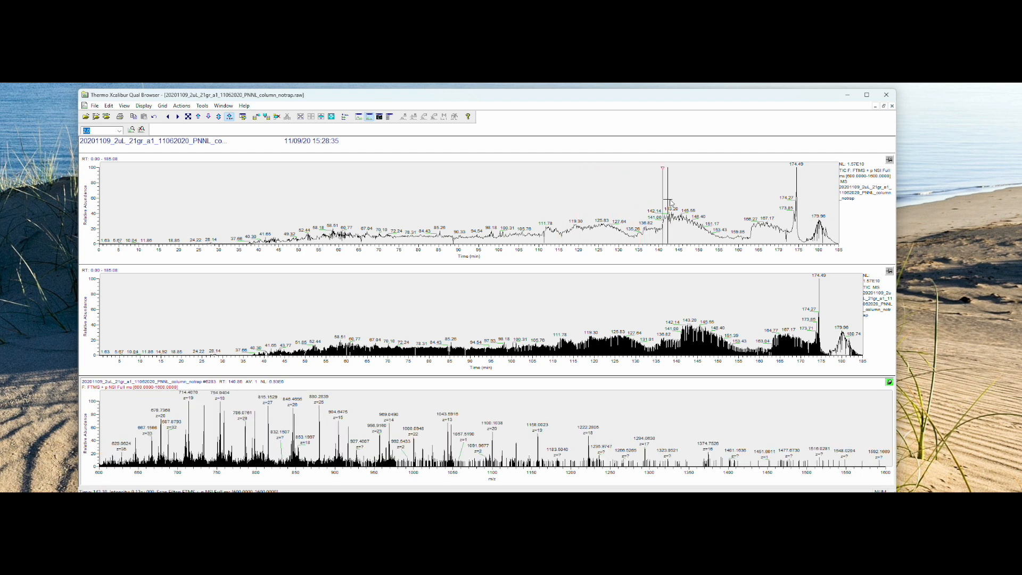
left_click(678, 201)
left_click(688, 201)
left_click(706, 199)
left_click(722, 200)
left_click(737, 200)
left_click(753, 197)
left_click(764, 197)
Step: Review the full MS spectra backwards through the run, from about 147 min down to about 53 min
left_click(687, 193)
left_click(678, 190)
left_click(669, 192)
left_click(616, 193)
left_click(532, 191)
left_click(450, 191)
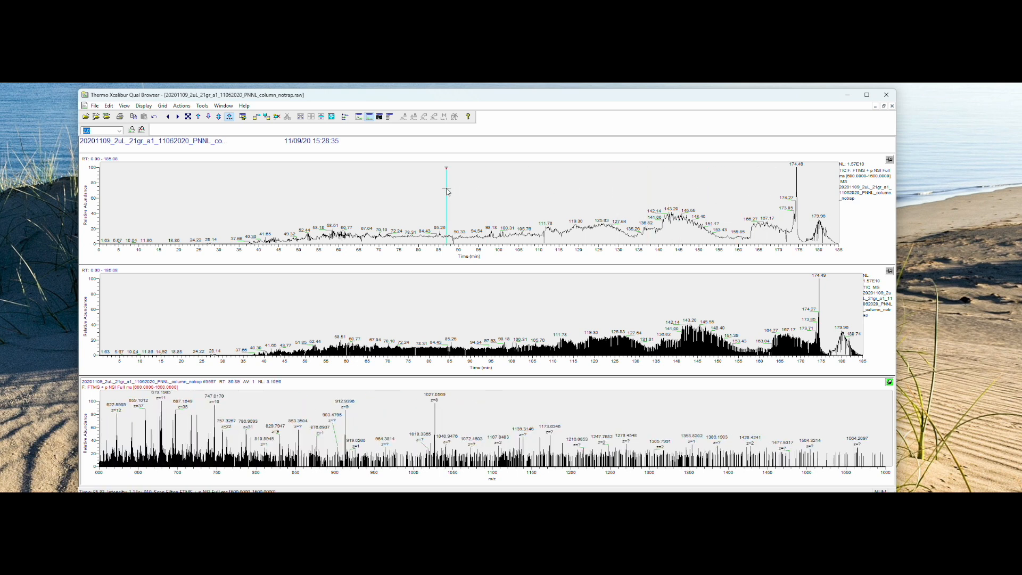
left_click(408, 188)
left_click(389, 186)
left_click(360, 187)
left_click(333, 186)
left_click(310, 187)
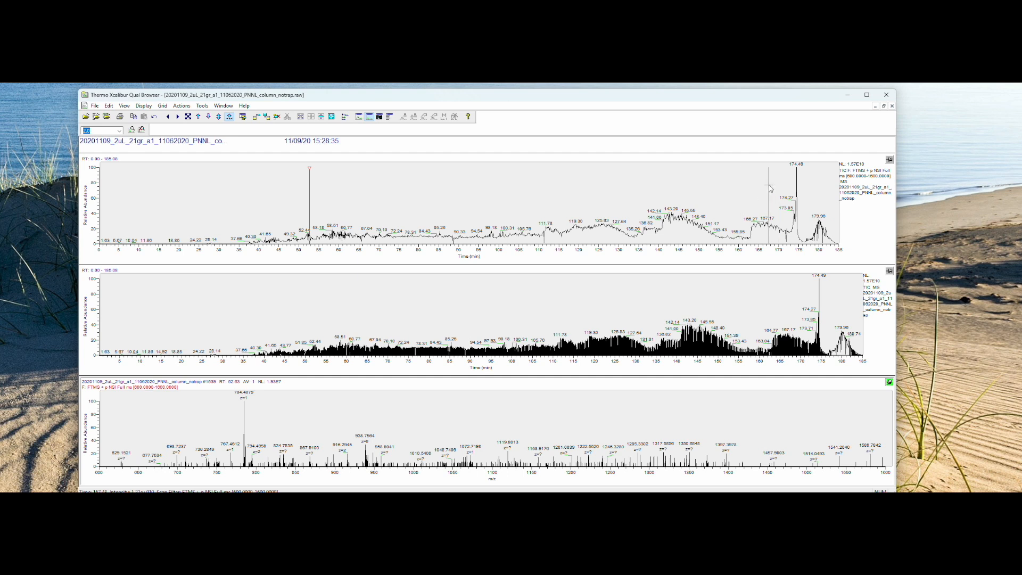
Step: Close Qual Browser and add the raw file 20200924_2uL_0percoll_ChlamySAEWH_targetted.raw to the MSConvert file list
left_click(885, 96)
left_click_drag(590, 105, 590, 117)
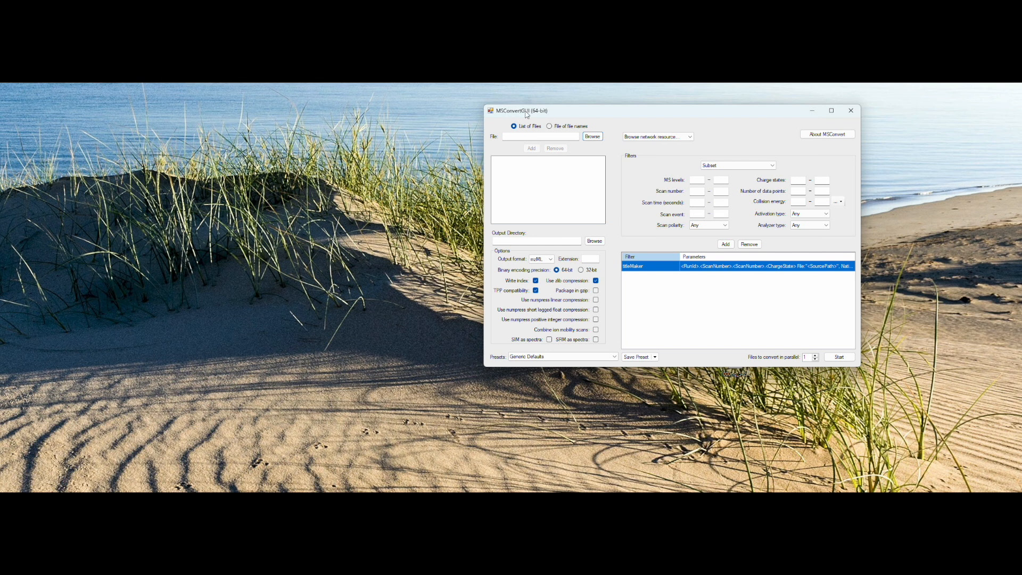
left_click_drag(536, 116, 528, 123)
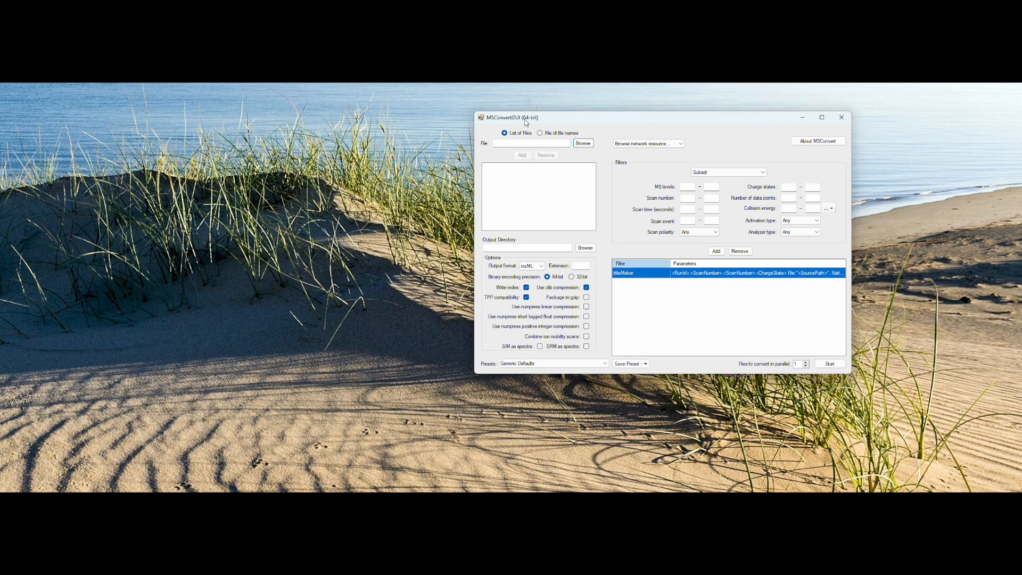
left_click_drag(578, 122, 601, 122)
left_click(612, 148)
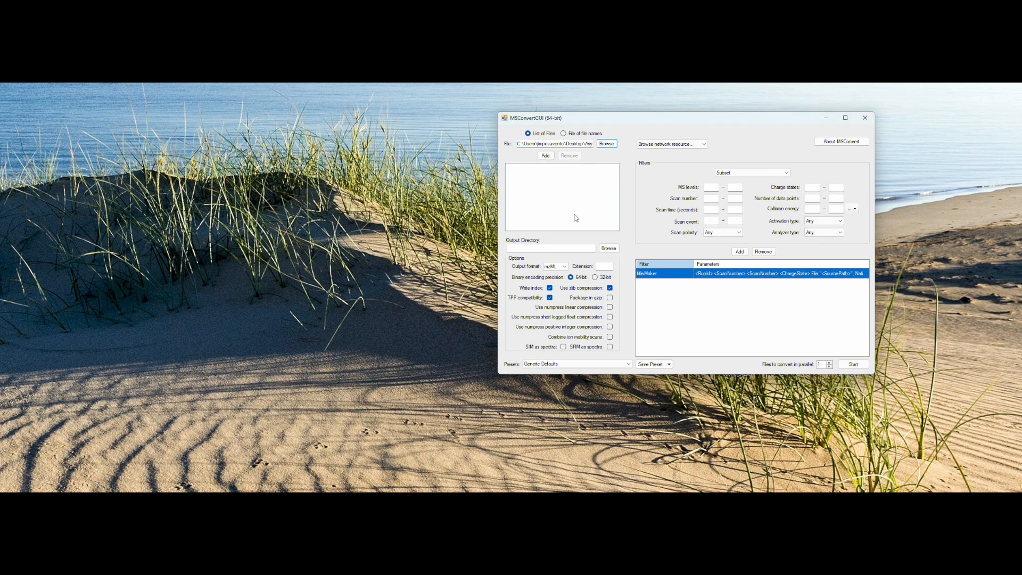
left_click(553, 156)
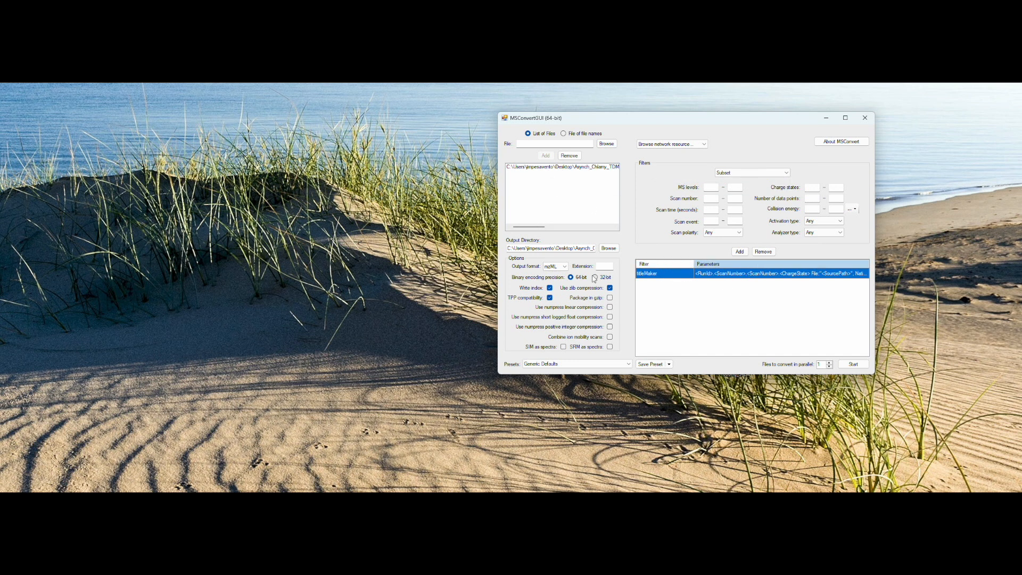
Step: Replace the titleMaker filter with a Vendor Peak Picking filter for MS levels from 1 upward and start the mzML conversion
left_click(766, 252)
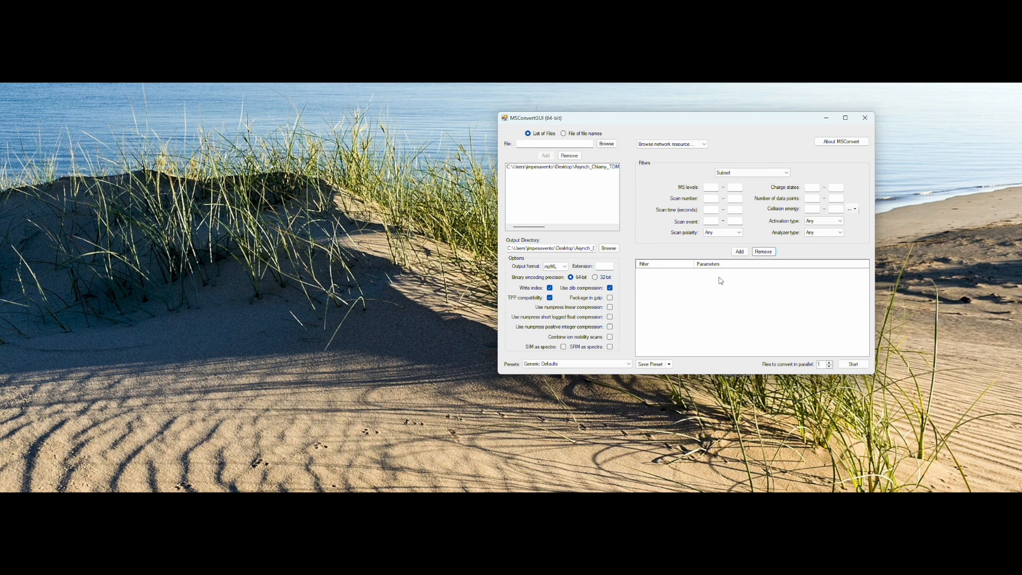
left_click(752, 174)
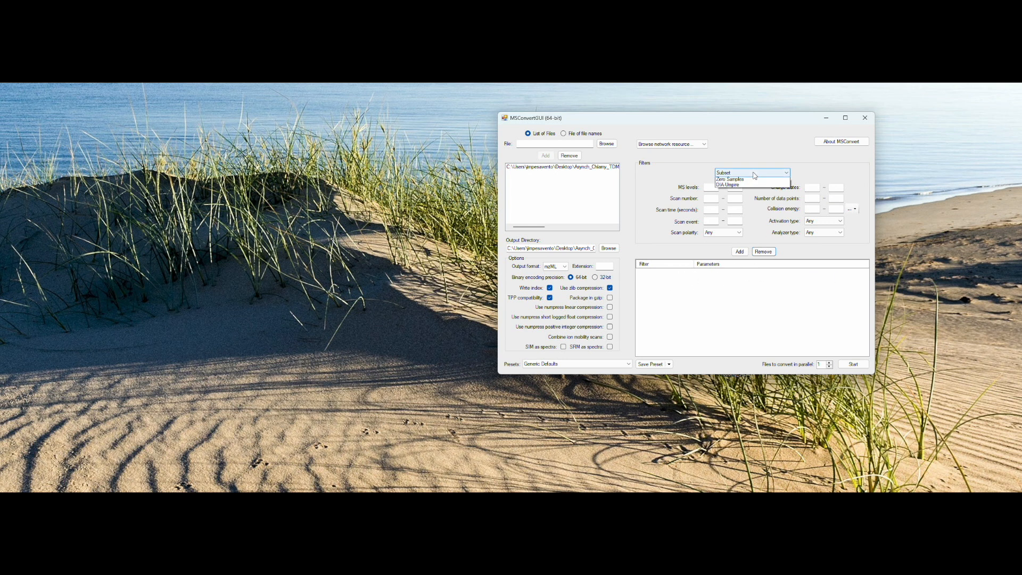
left_click(744, 203)
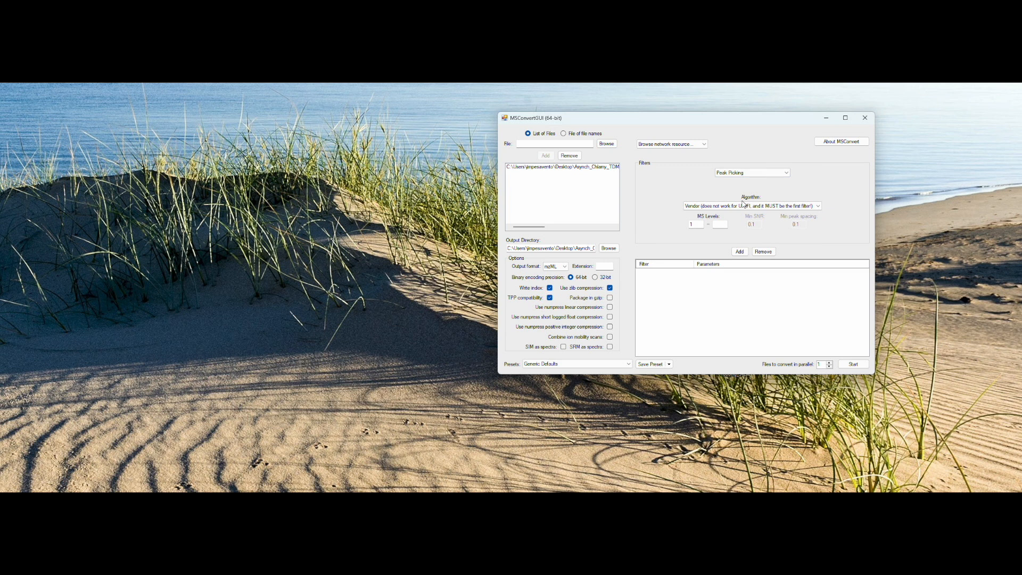
left_click(740, 252)
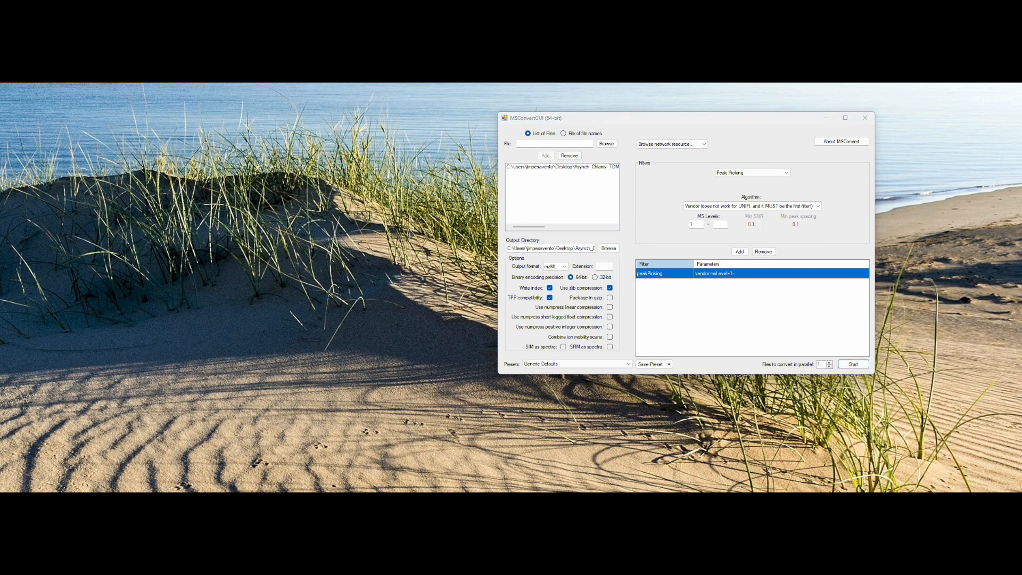
left_click(854, 364)
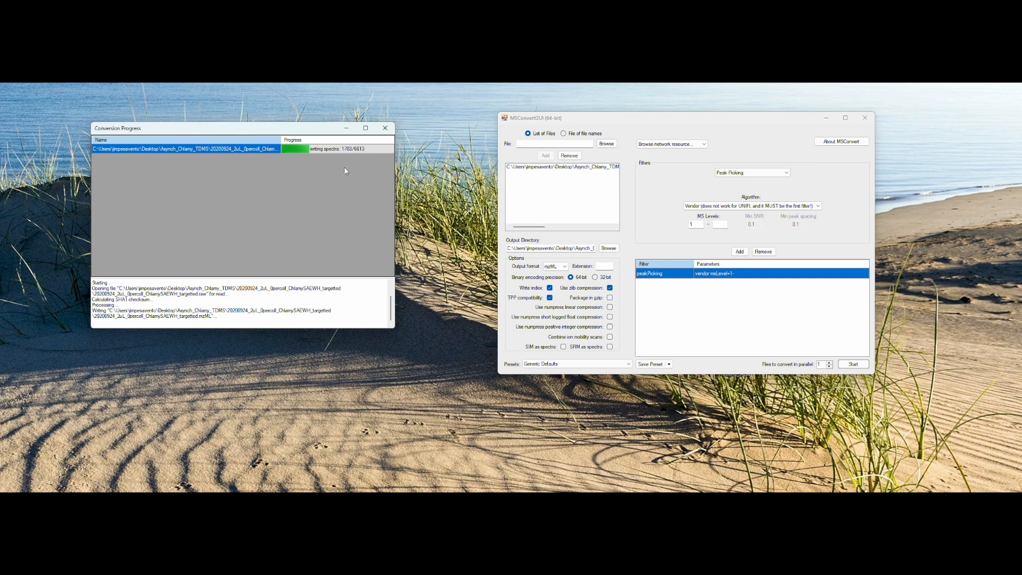
left_click_drag(328, 133, 414, 123)
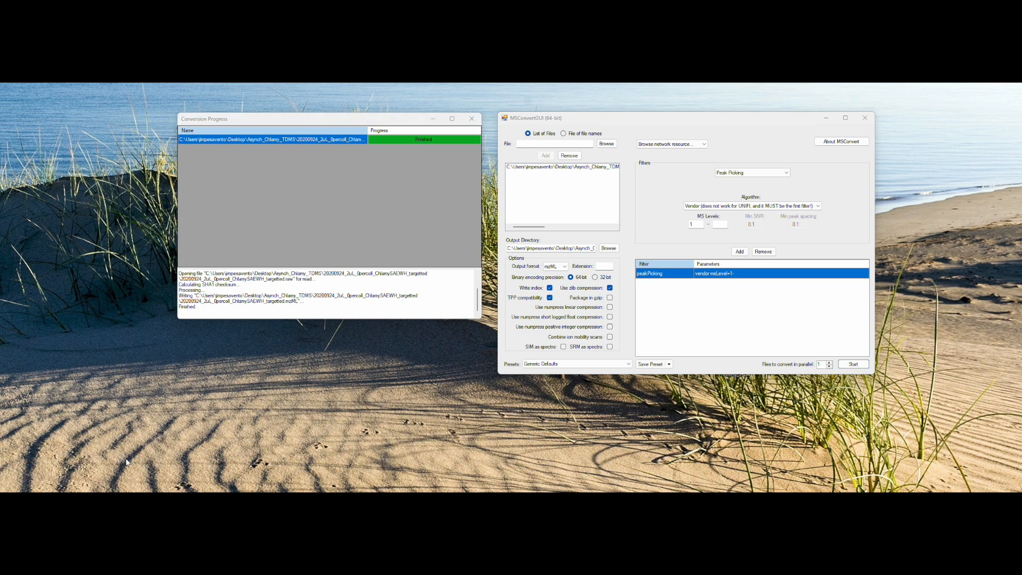
Step: Find and launch FLASHDeconvWizard, and reposition its window on the desktop
key("super")
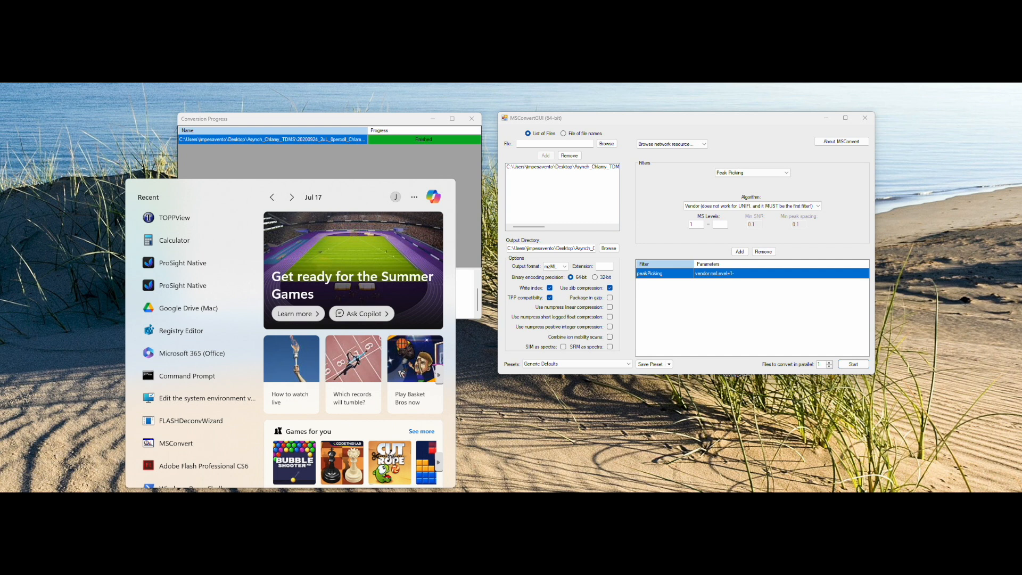
type("flash")
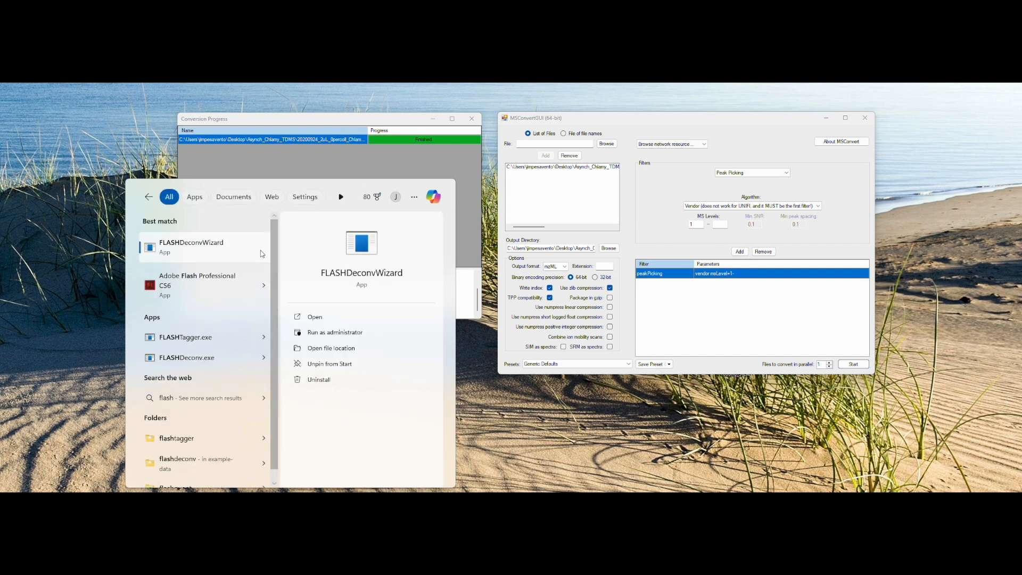
left_click(216, 247)
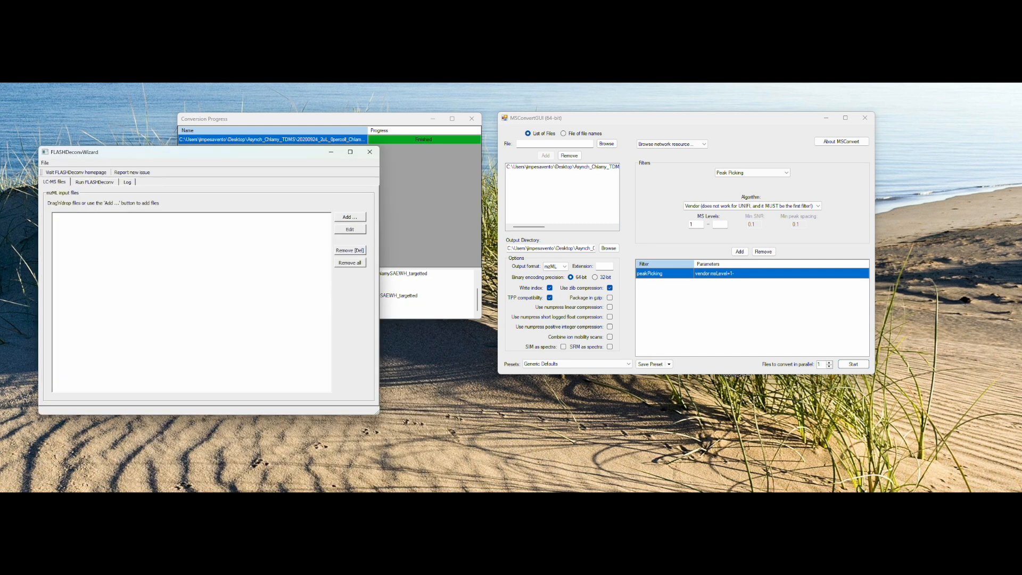
left_click_drag(215, 152, 255, 163)
left_click_drag(323, 161, 310, 157)
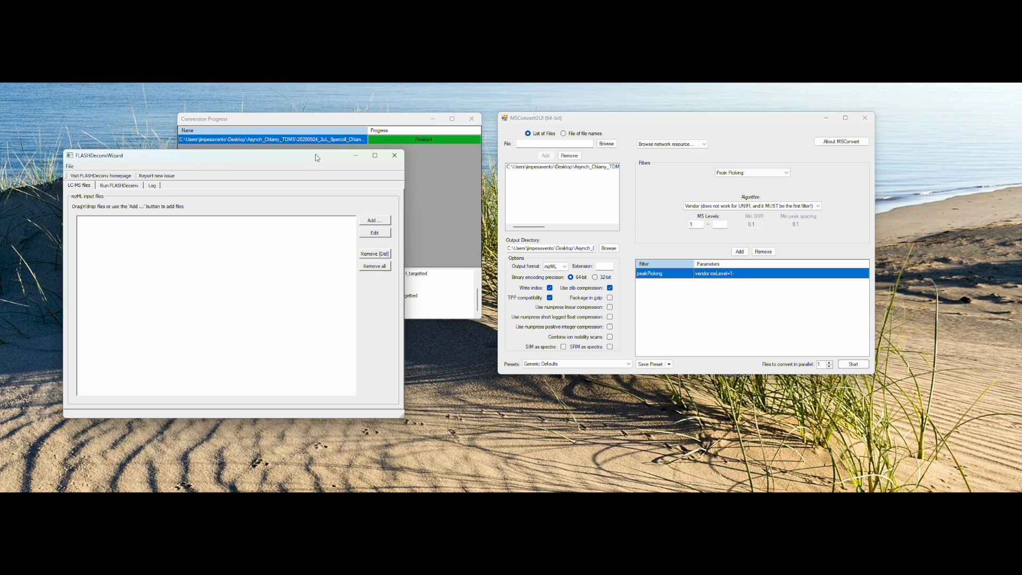
left_click_drag(317, 158, 306, 139)
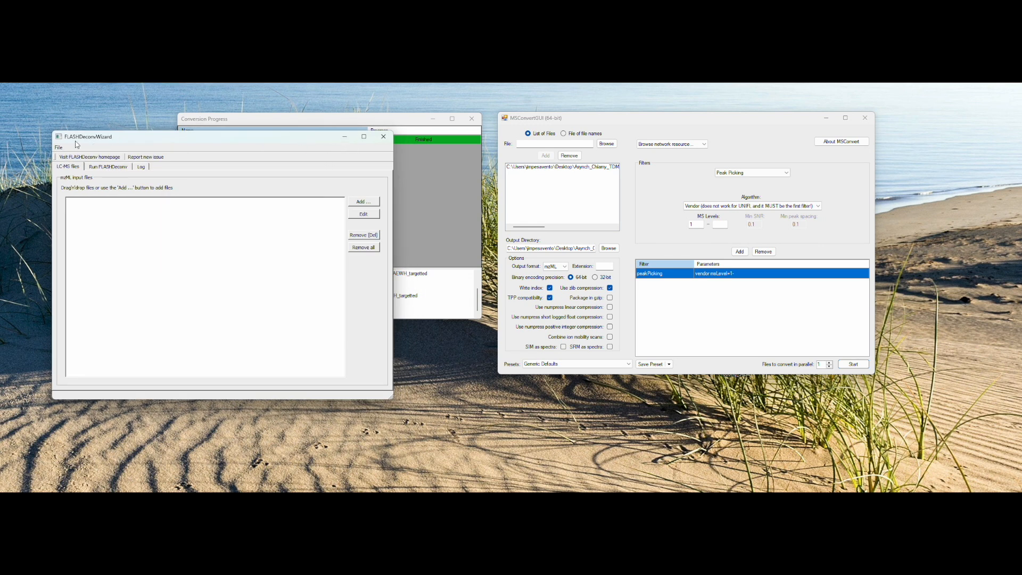
Step: Close the Conversion Progress and MSConvert windows, and add the 20201109_2uL_21gr_a1_11062020_PNNL_column_notrap mzML file to the FLASHDeconvWizard input list
left_click(415, 124)
left_click(472, 119)
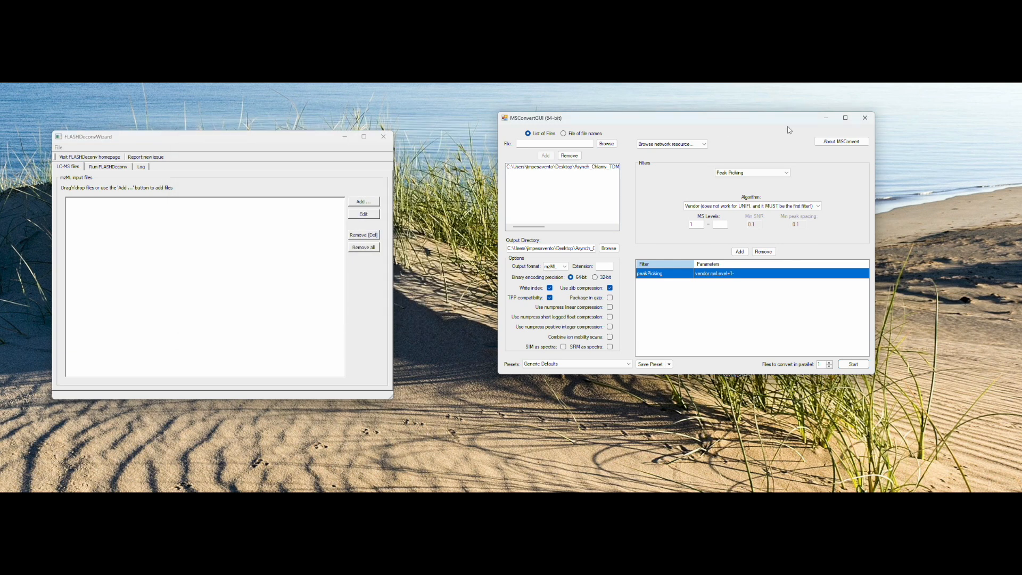
left_click(869, 123)
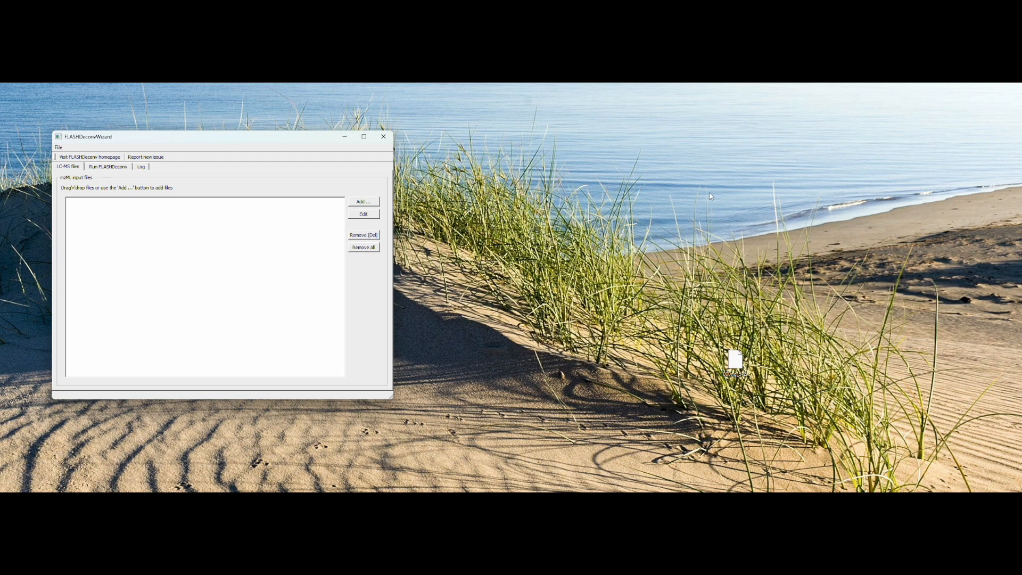
left_click_drag(288, 147, 308, 147)
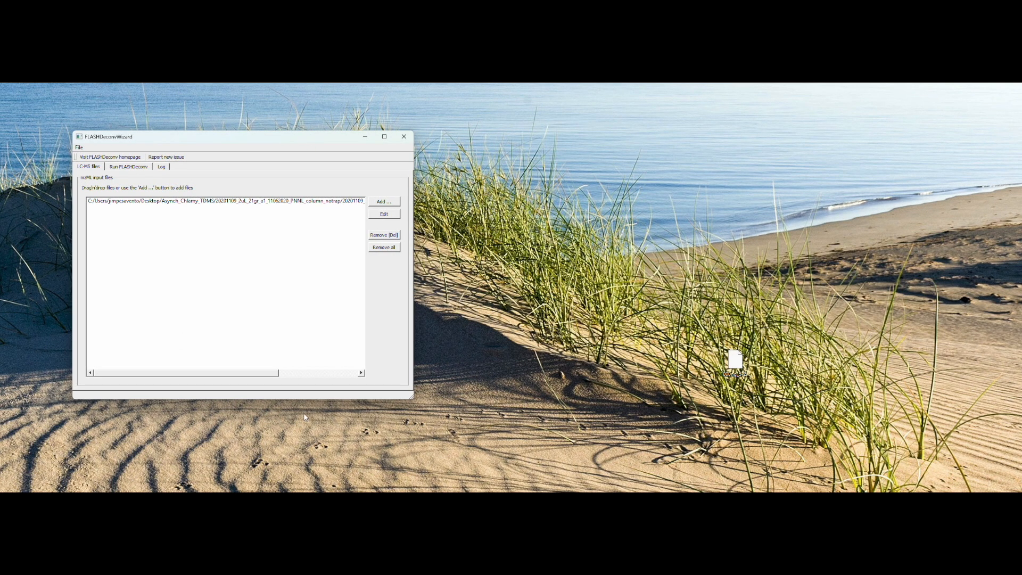
Step: Check the mzML input path and run parameters, keep masses per spectrum, ProMex and TopFD outputs enabled, and run FLASHDeconv
left_click(301, 373)
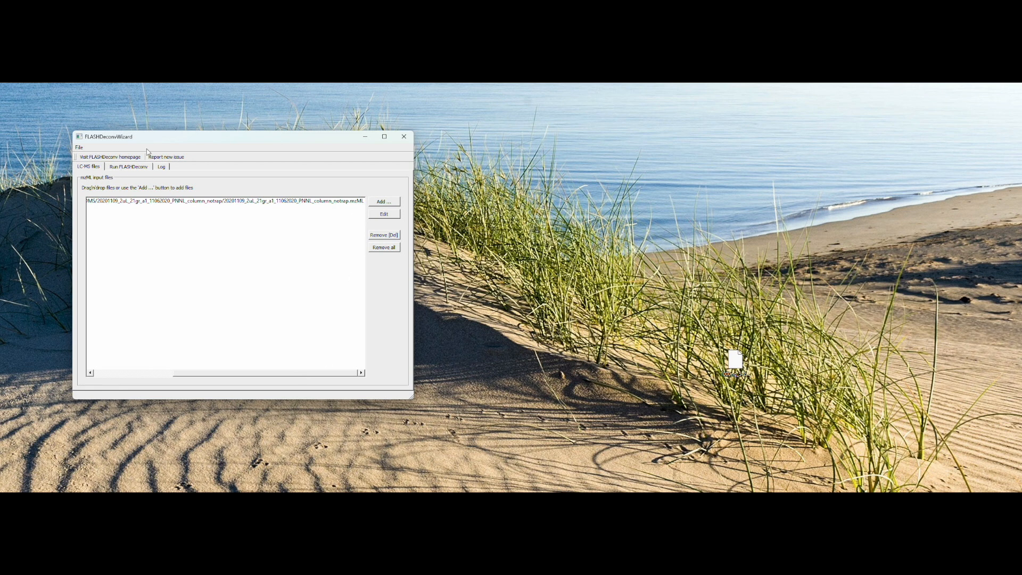
left_click(129, 167)
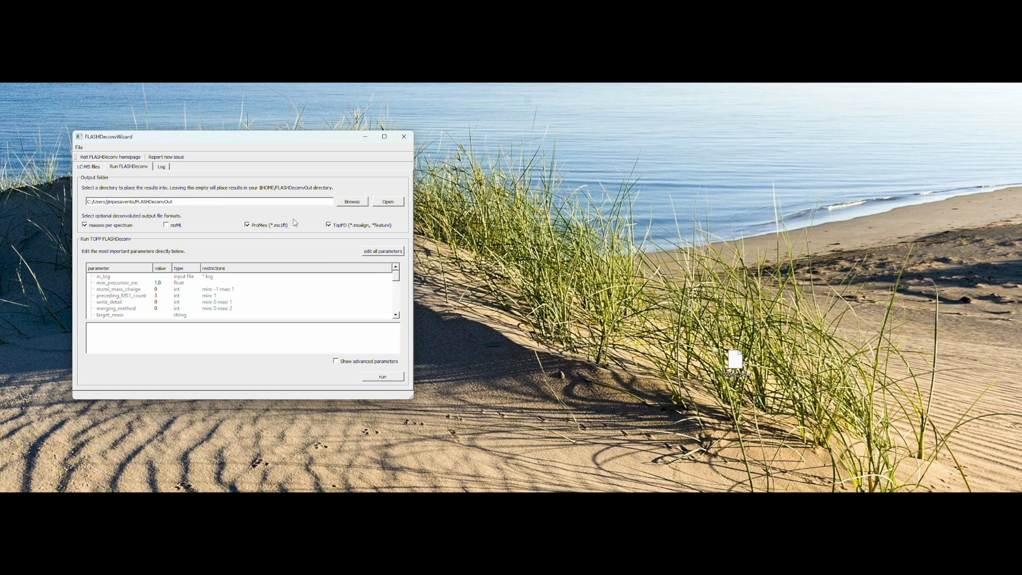
left_click(247, 224)
scroll(398, 281, "down", 2)
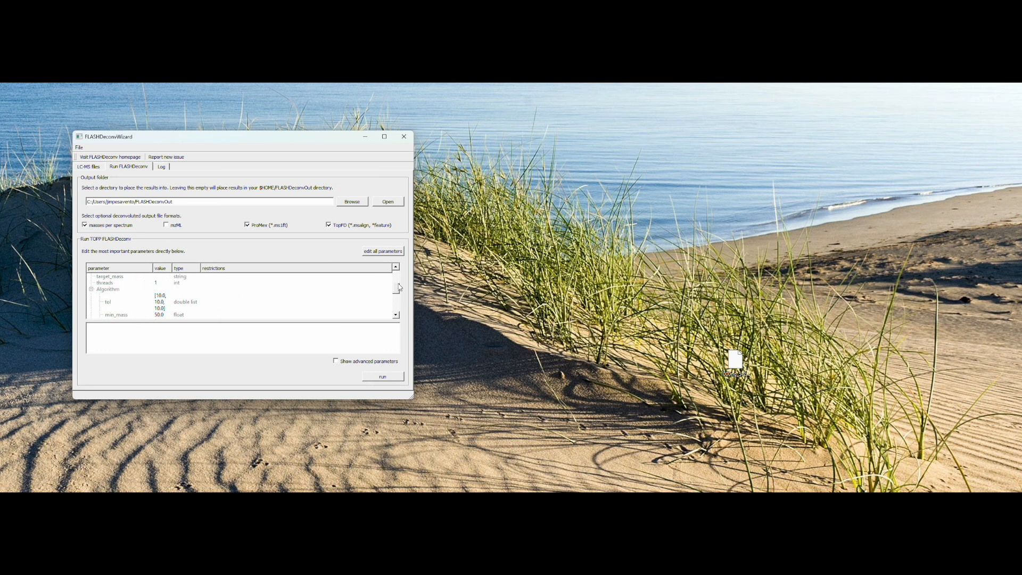
scroll(400, 288, "up", 2)
left_click(384, 379)
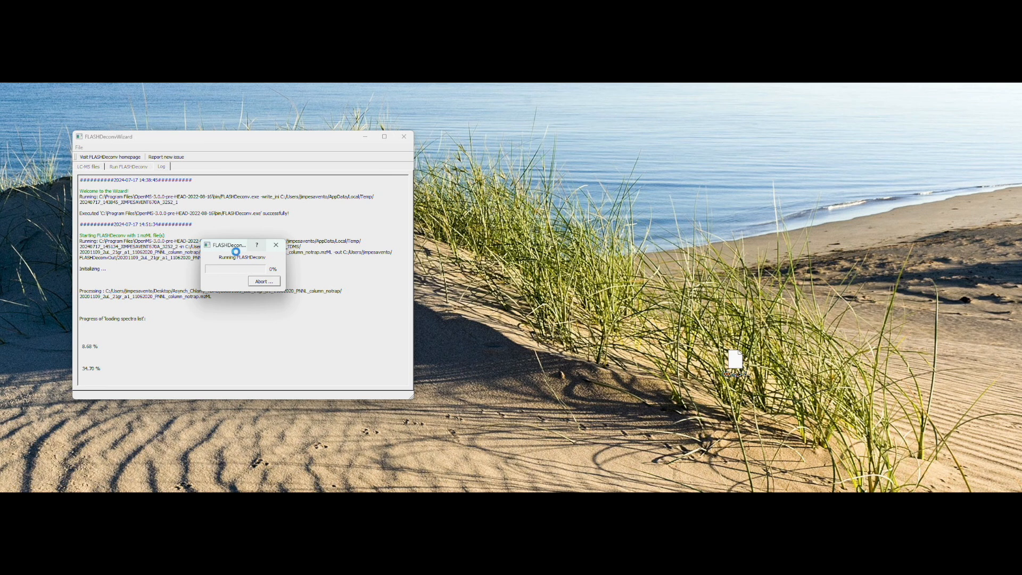
Step: Switch to the browser window showing FLASHViewer, reposition it on the desktop, and expand the full list of its pages
mouse_move(285, 500)
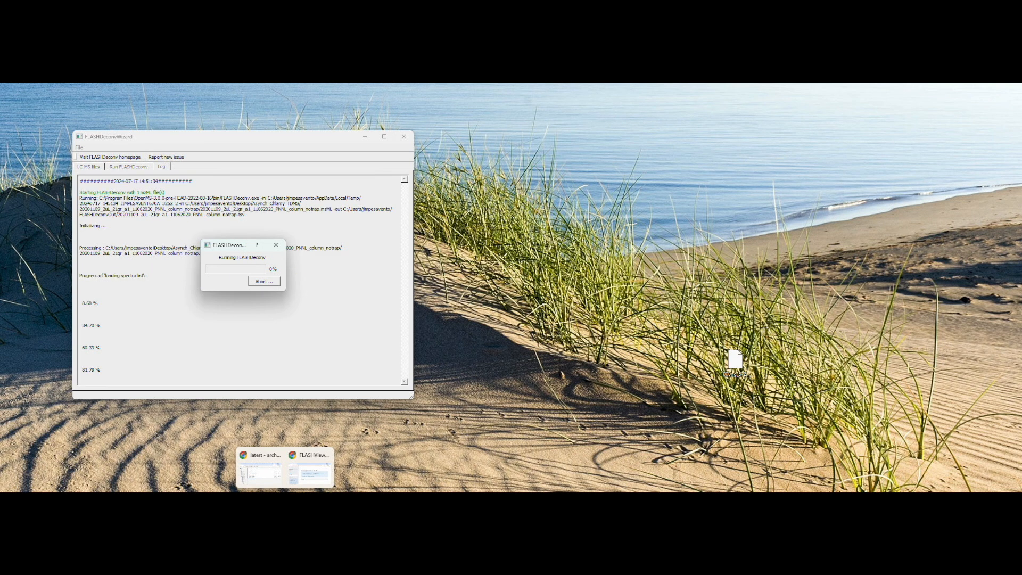
left_click(311, 473)
left_click_drag(364, 118, 415, 111)
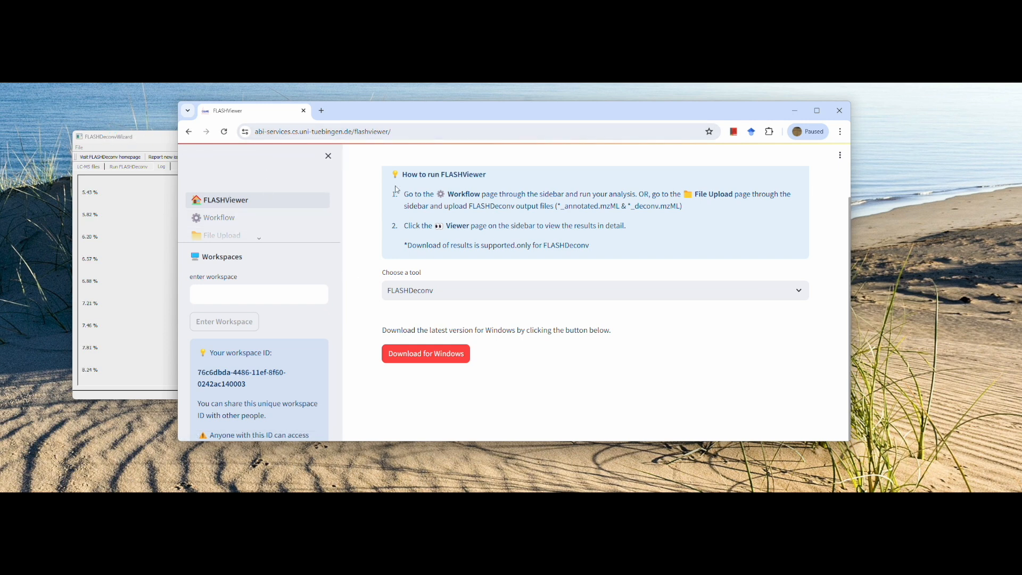
left_click(364, 135)
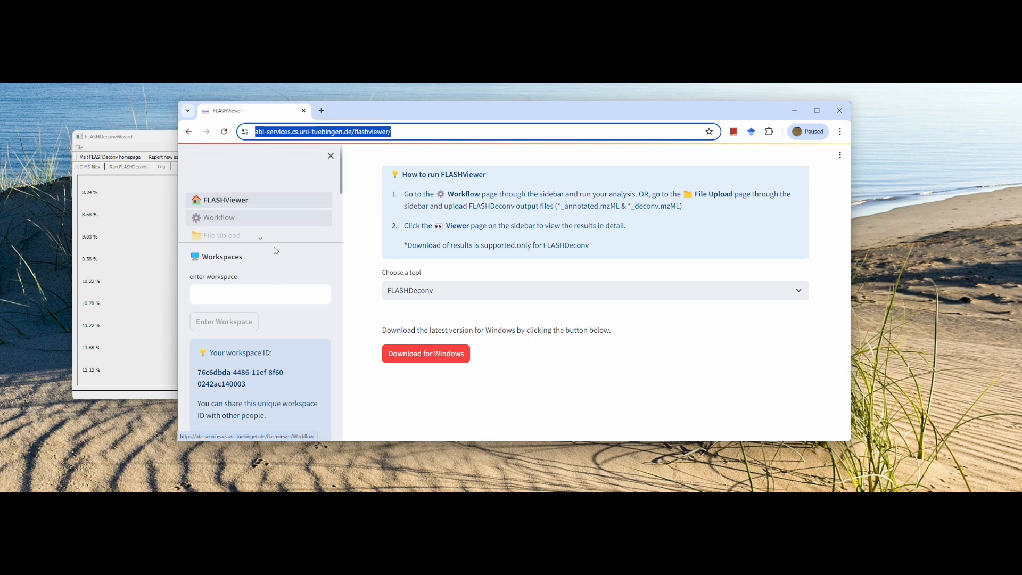
left_click(258, 239)
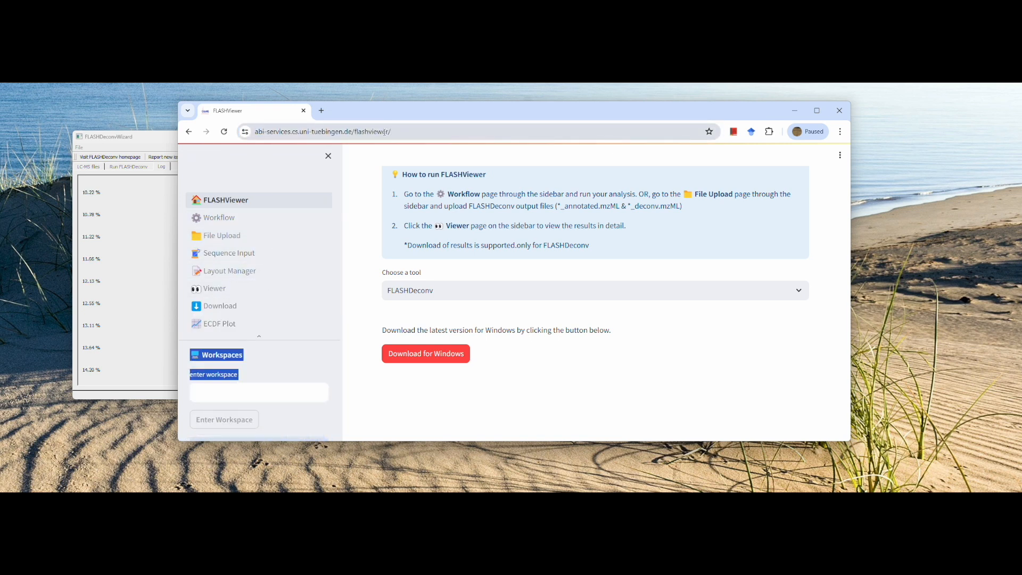
Step: Switch the FLASHViewer tool to FLASHTagger and back to FLASHDeconv to compare the available pages
left_click(410, 291)
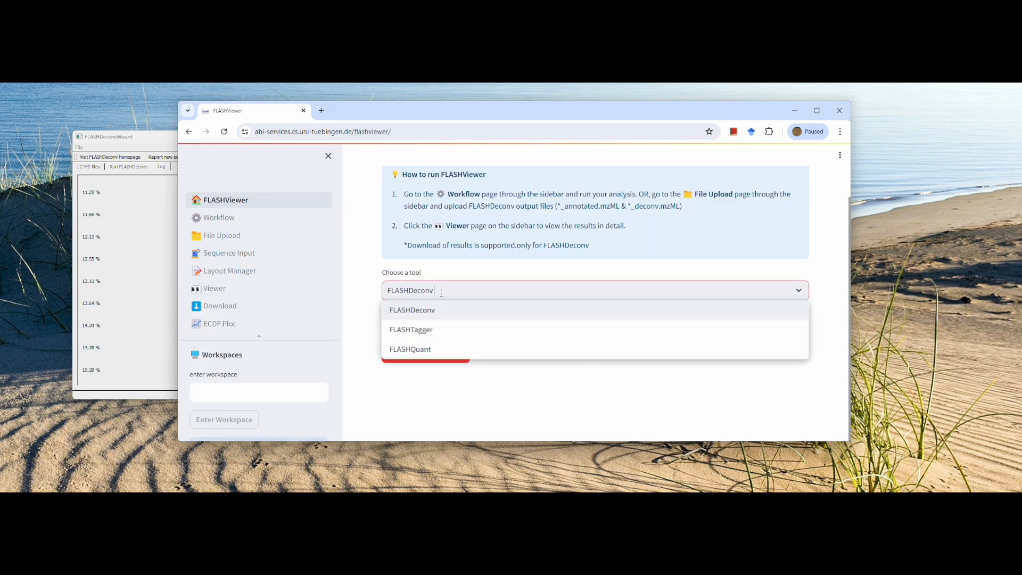
left_click(426, 327)
left_click(444, 291)
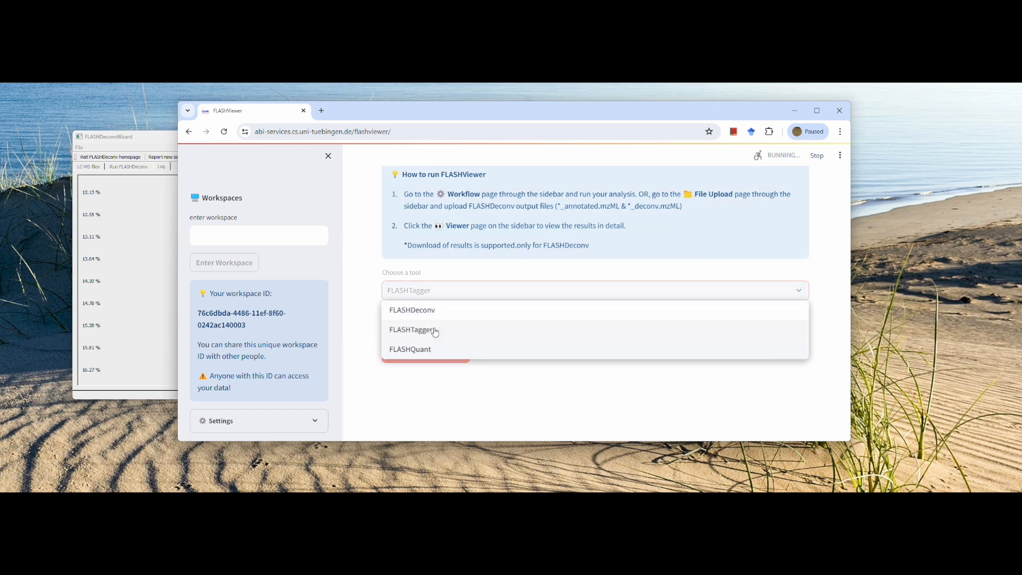
left_click(434, 334)
left_click(437, 292)
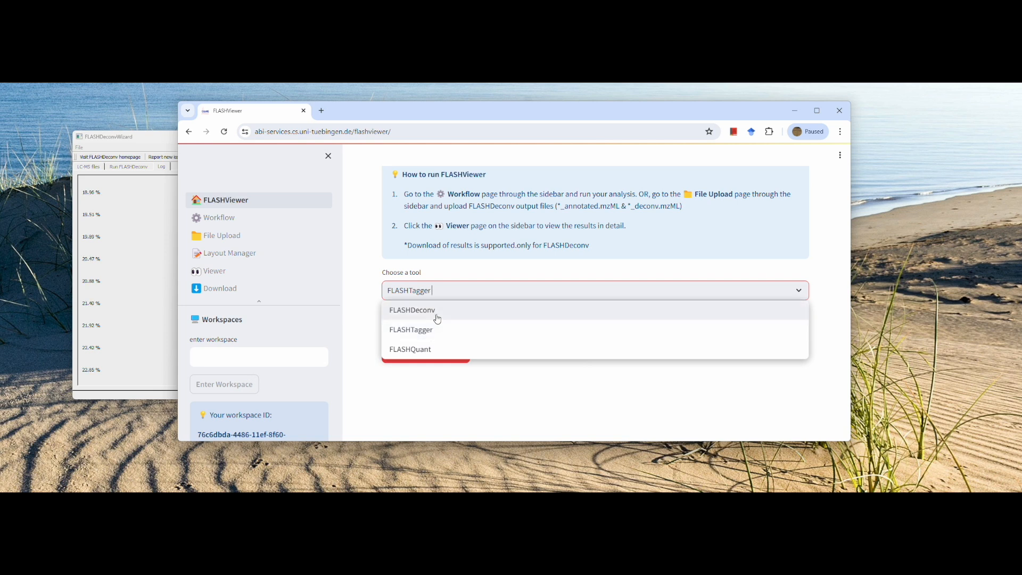
left_click(433, 311)
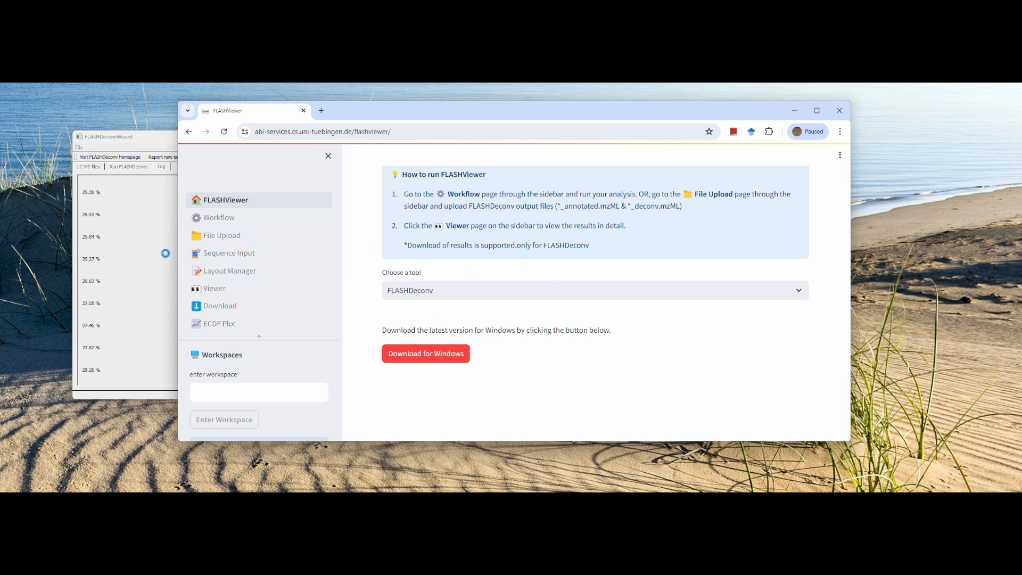
Step: Review the FLASHViewer instructions and the Workflow page for FLASHDeconv, and minimize the browser to return to FLASHDeconvWizard
left_click(158, 136)
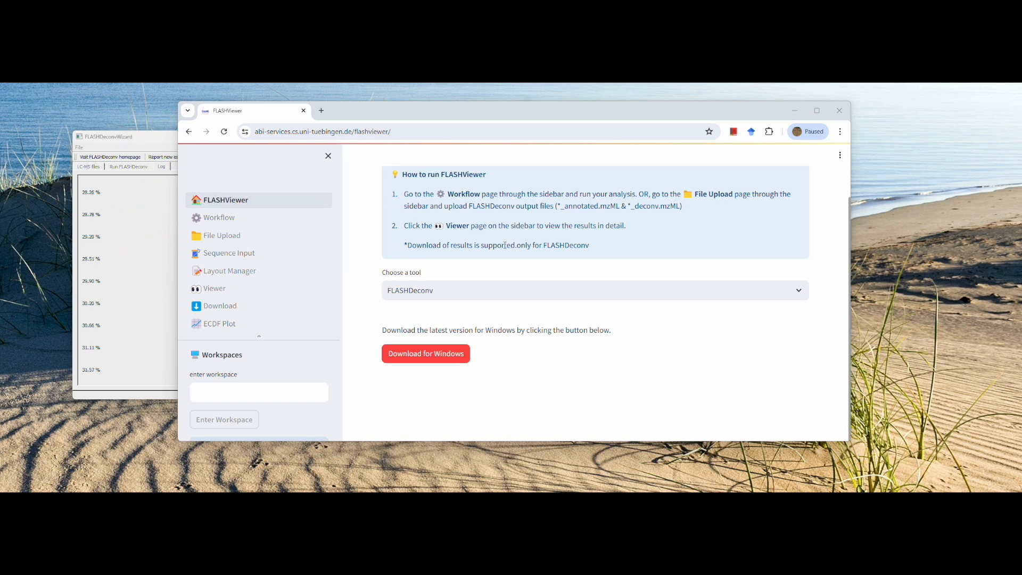
left_click_drag(504, 245, 591, 245)
left_click(458, 133)
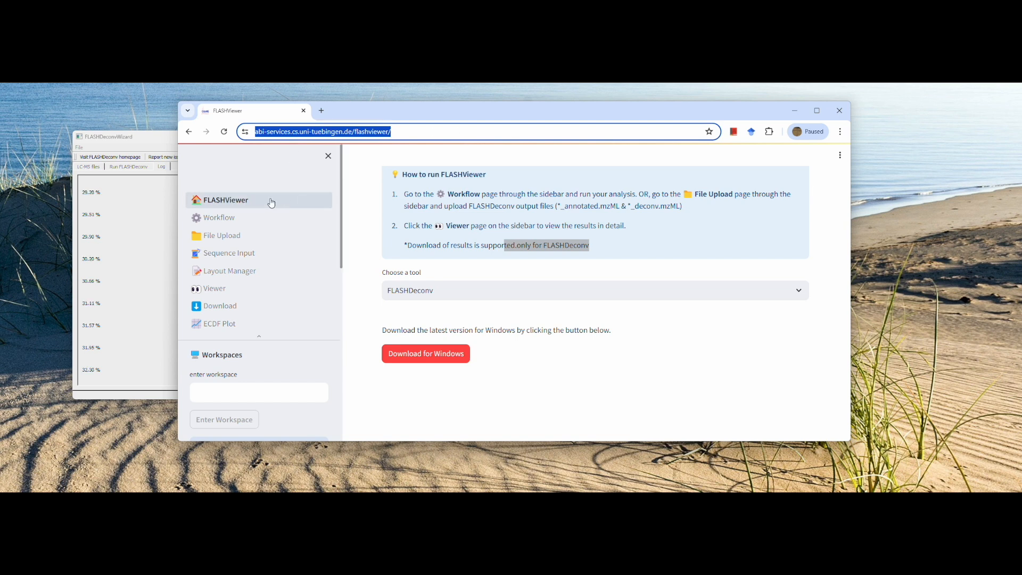
left_click(552, 259)
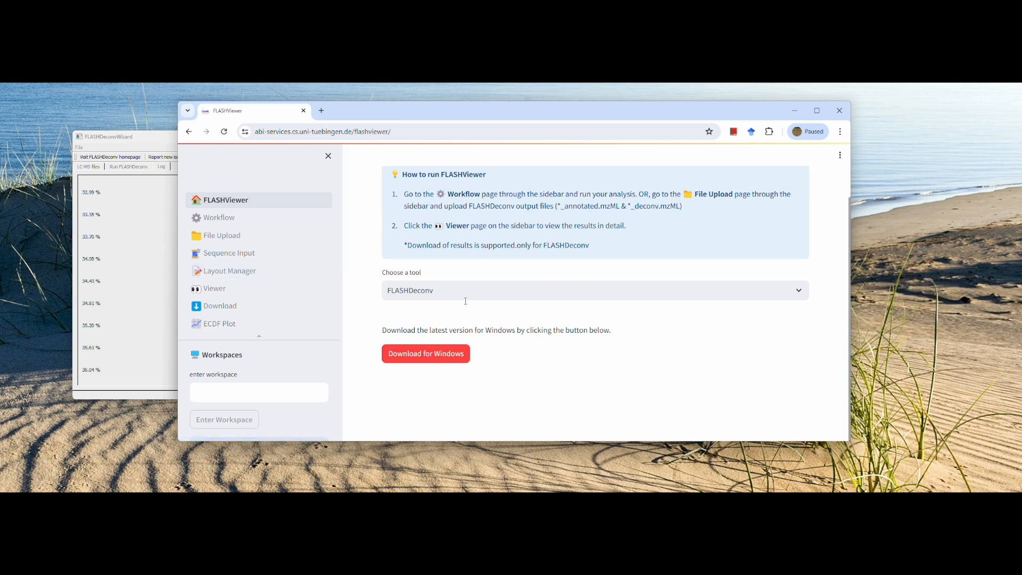
left_click(267, 221)
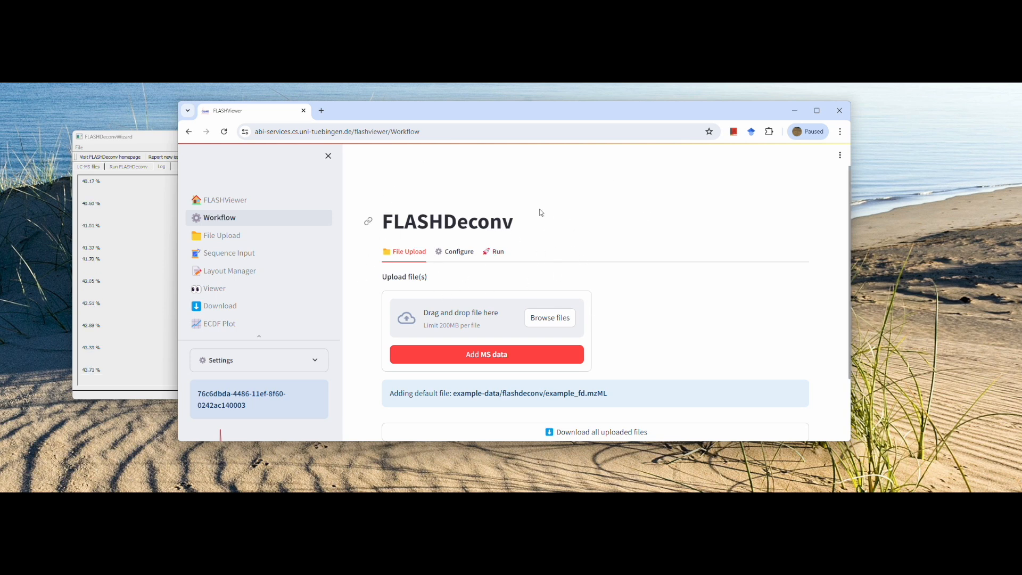
left_click(796, 114)
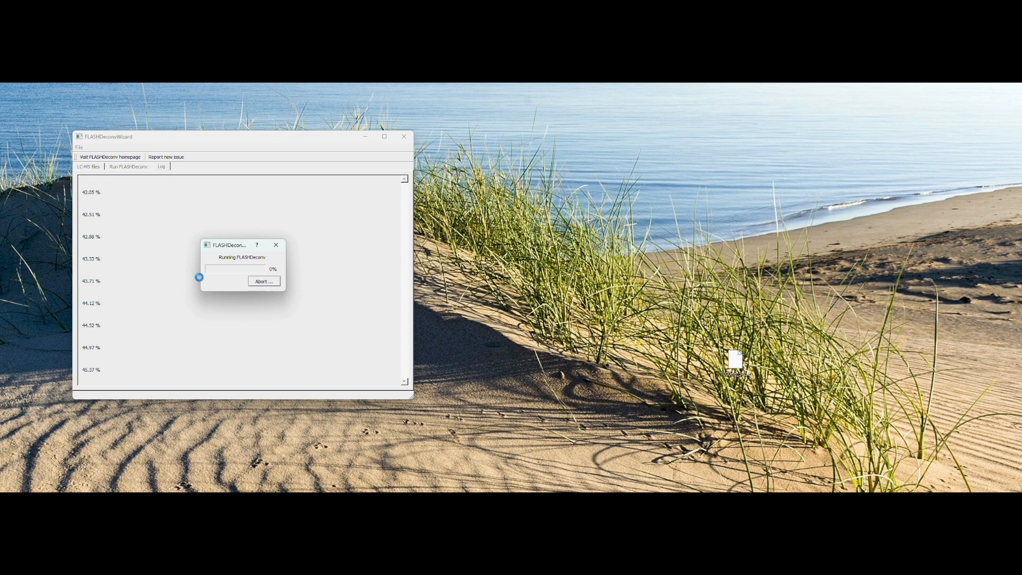